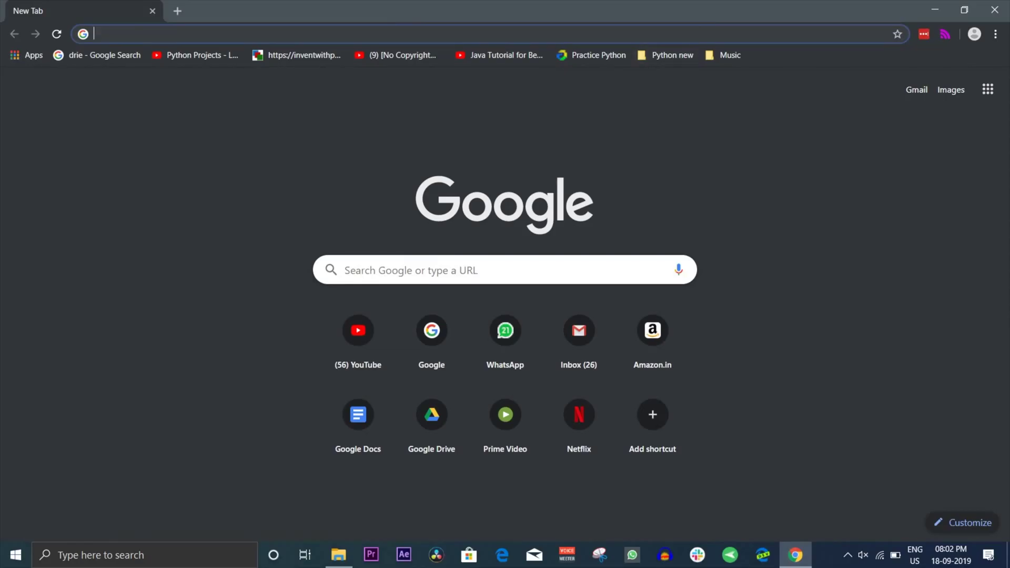
type("1")
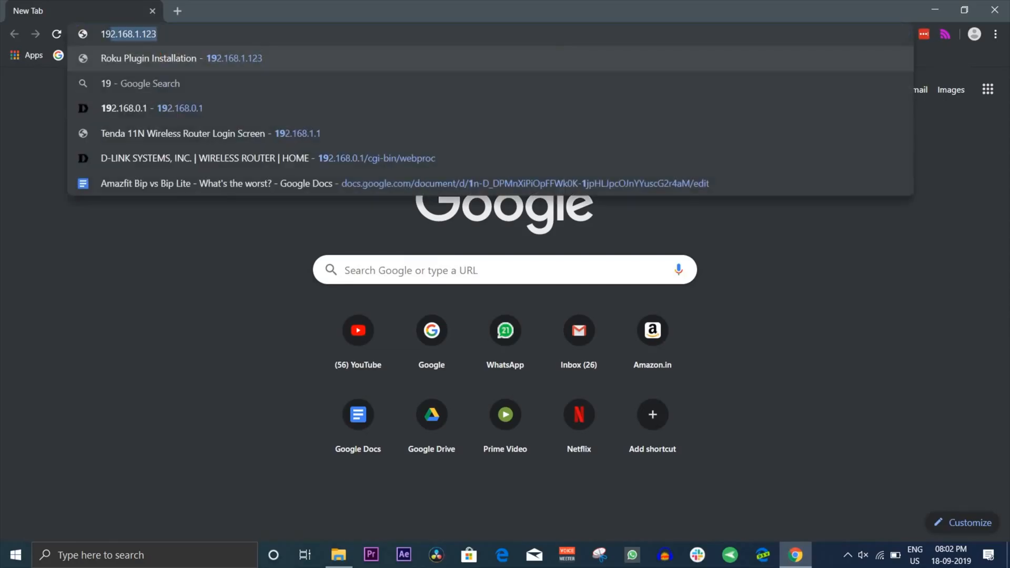
type("92.168.1.1")
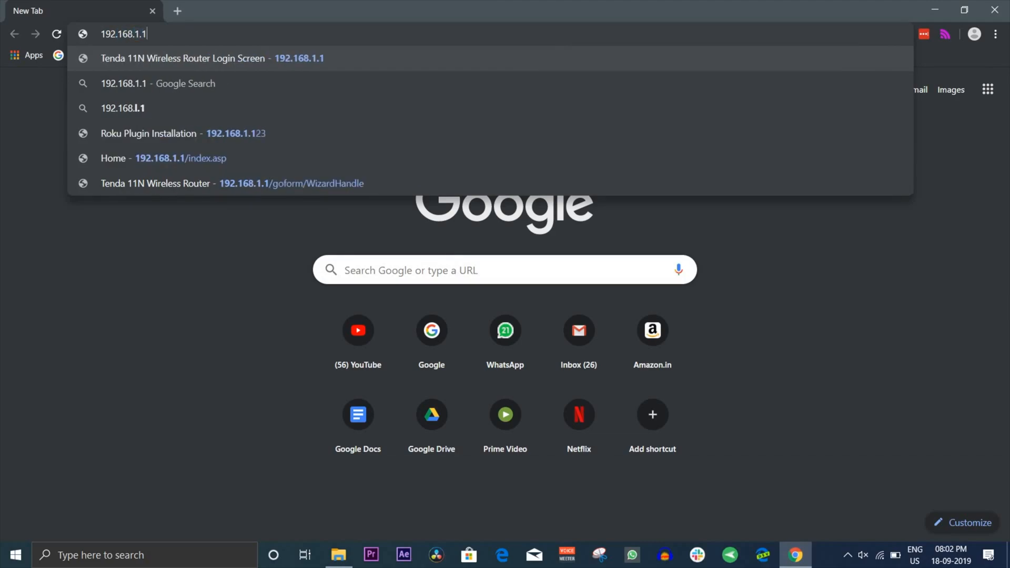
Step: Load the router's control panel at 192.168.1.1 and view the wireless client list with the Roku's MAC
key("Return")
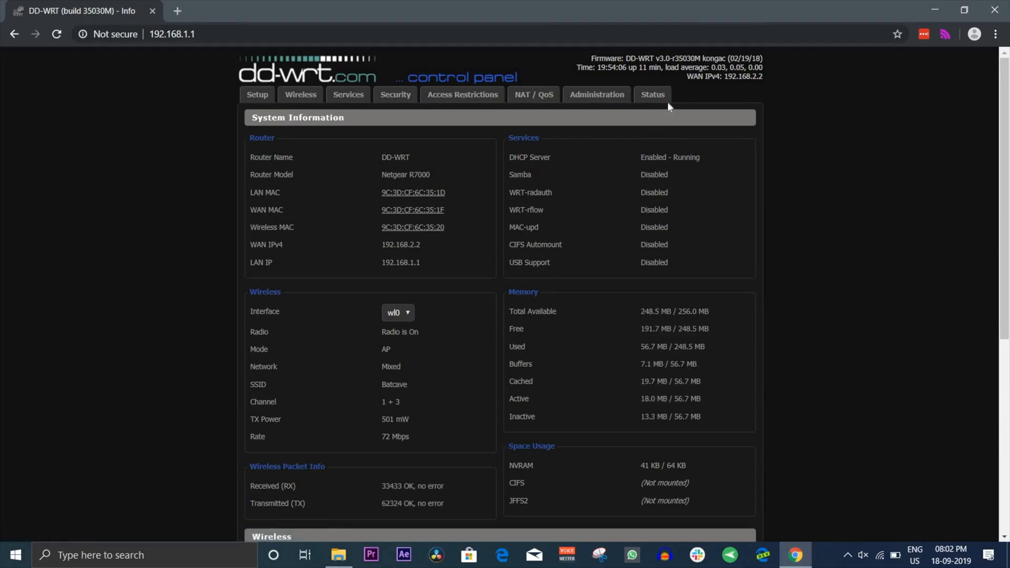
scroll(160, 417, "down", 10)
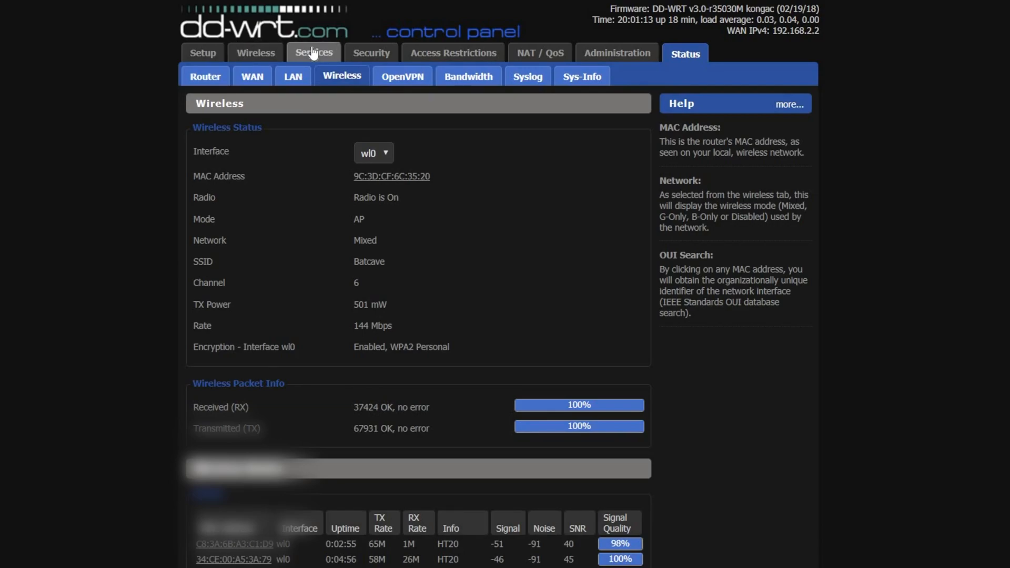
Step: Add a static DHCP lease for hostname Roku at 192.168.1.123 with its MAC address and save it
left_click(314, 53)
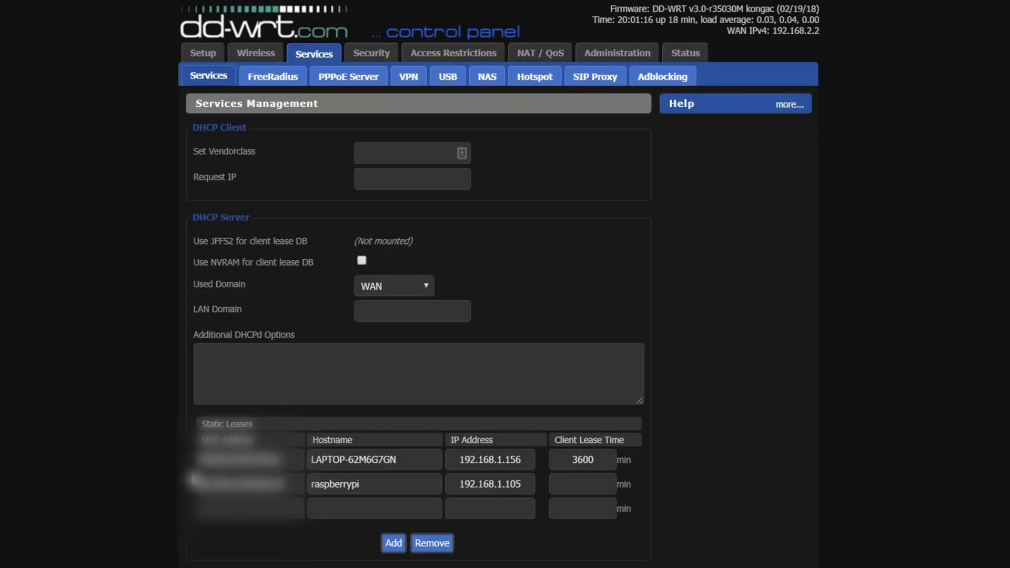
key("Tab")
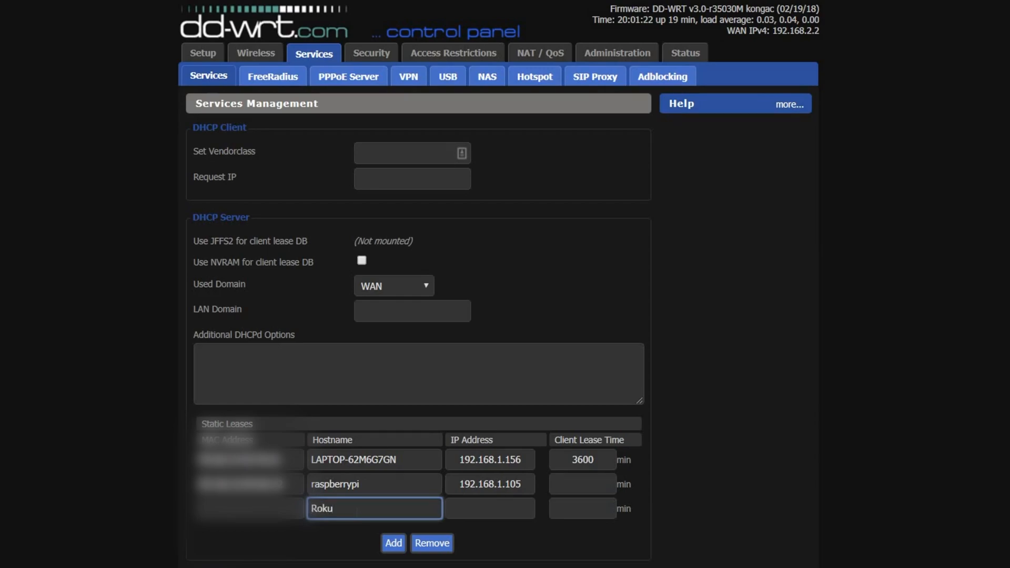
key("Tab")
type("192.168.1.123")
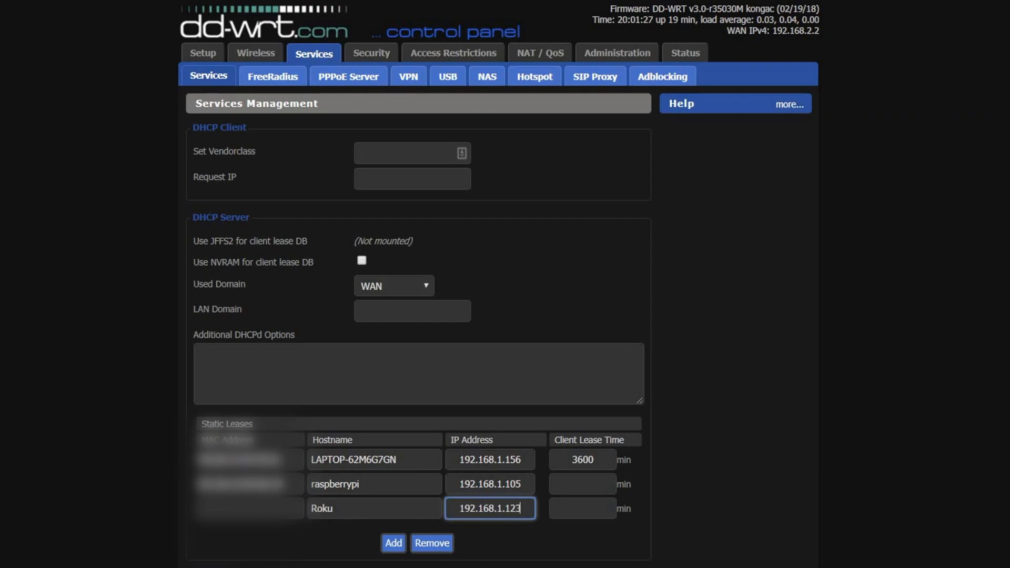
key("shift+Tab")
key("shift+Tab")
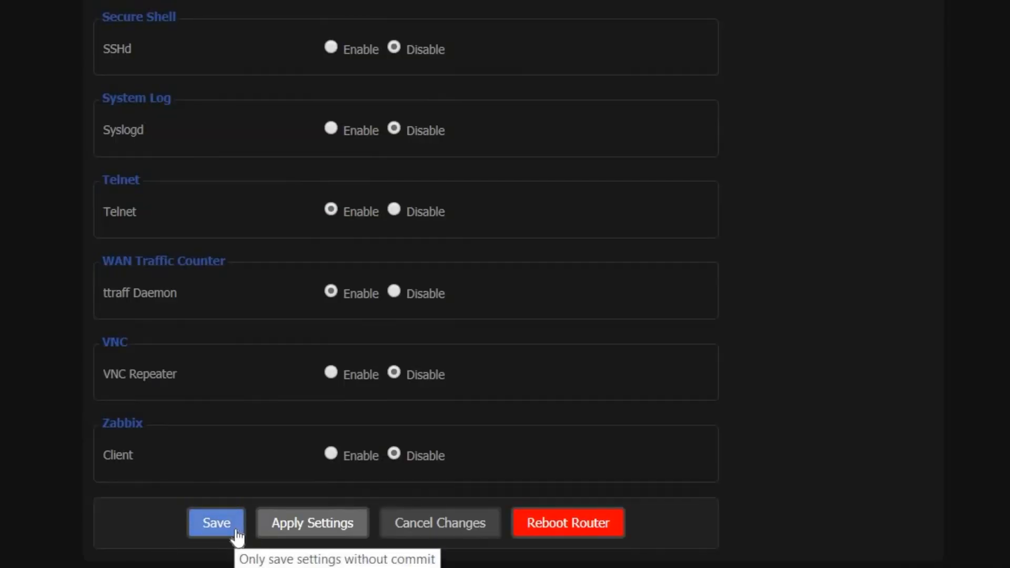
left_click(226, 525)
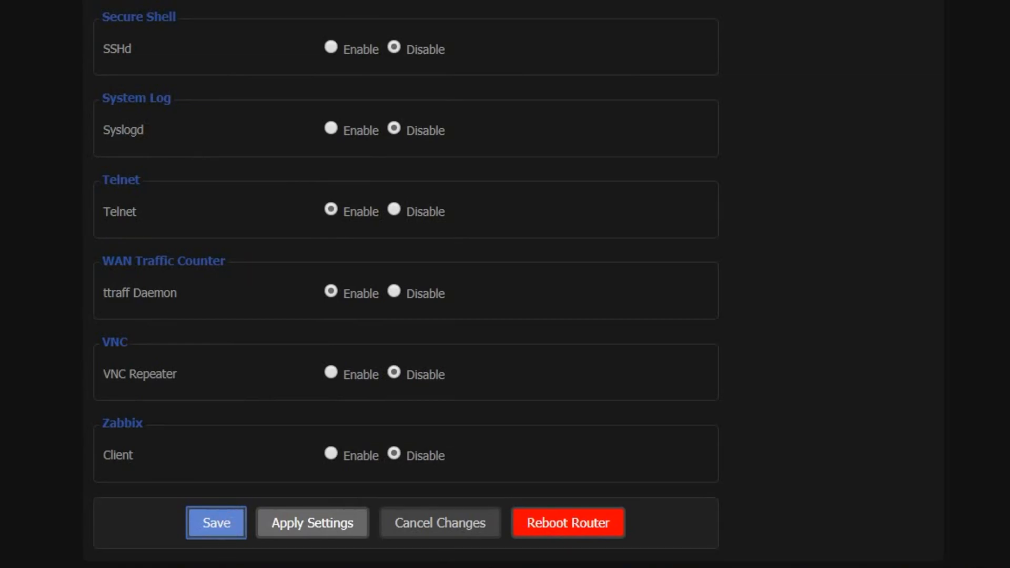